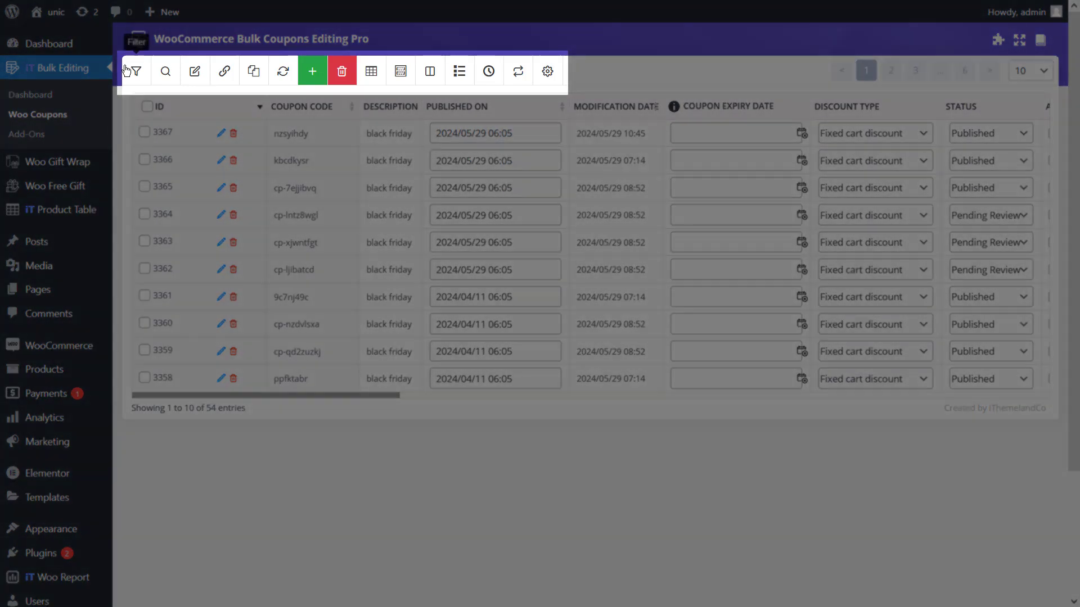
Filter the coupons to those whose included products are "new collection of clothes" OR "Hoodie with Zipper 10%".
click(126, 69)
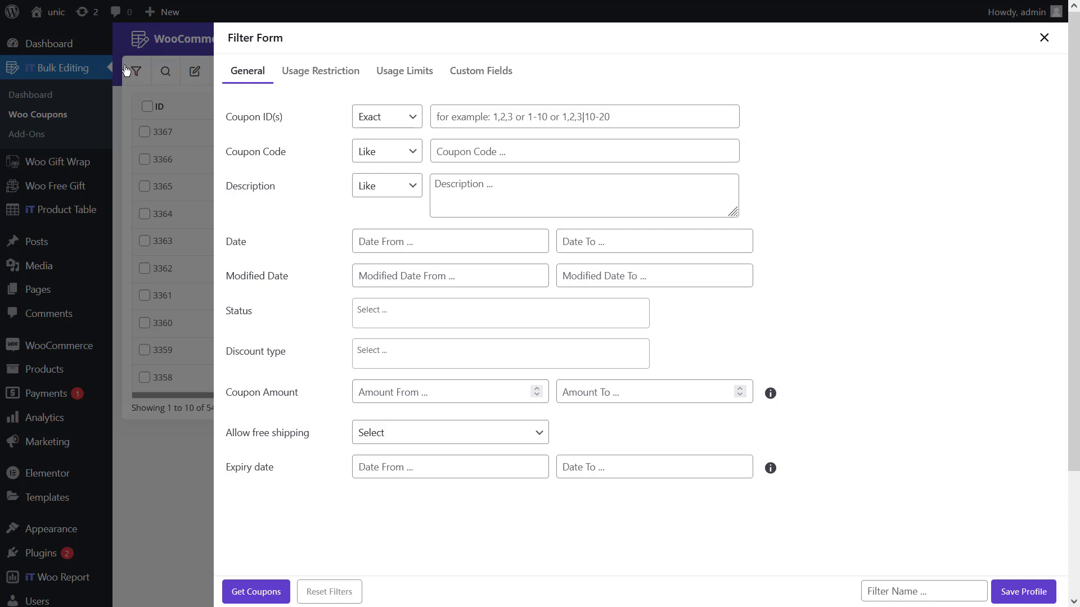
click(302, 77)
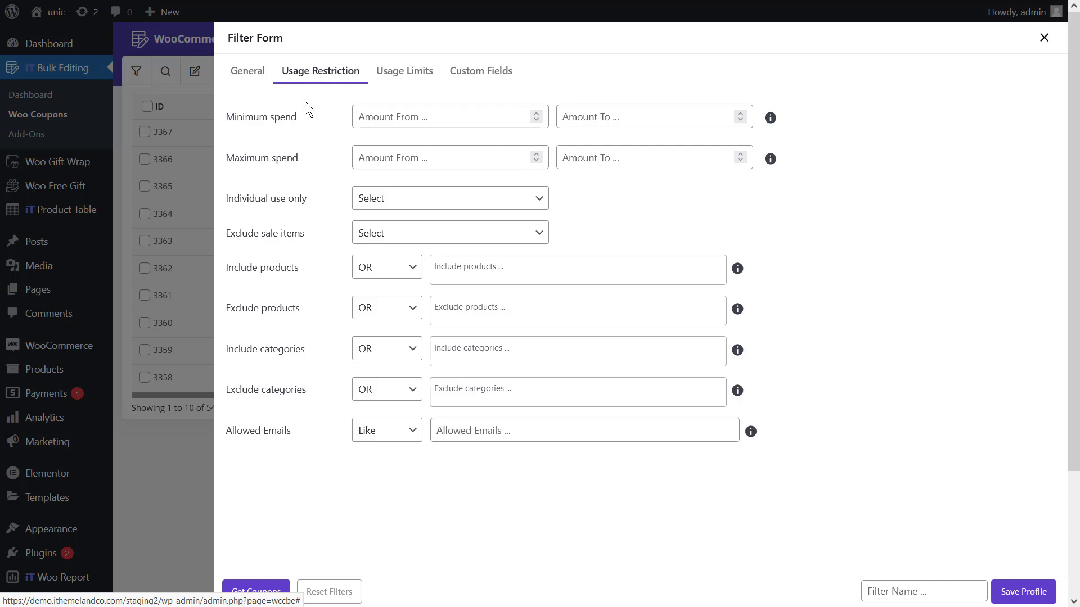
click(388, 268)
click(388, 293)
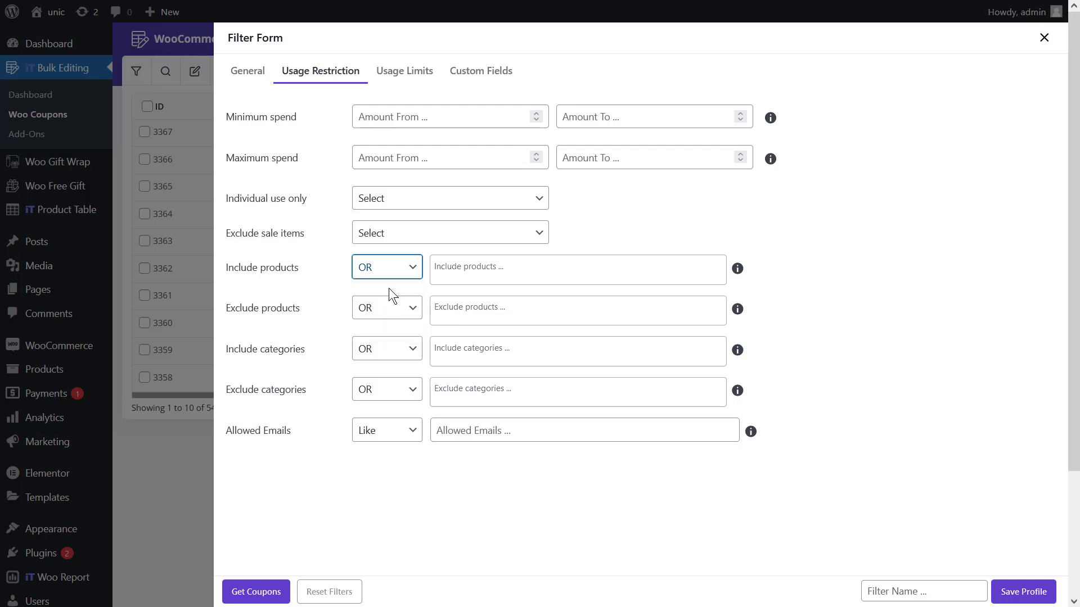
click(468, 272)
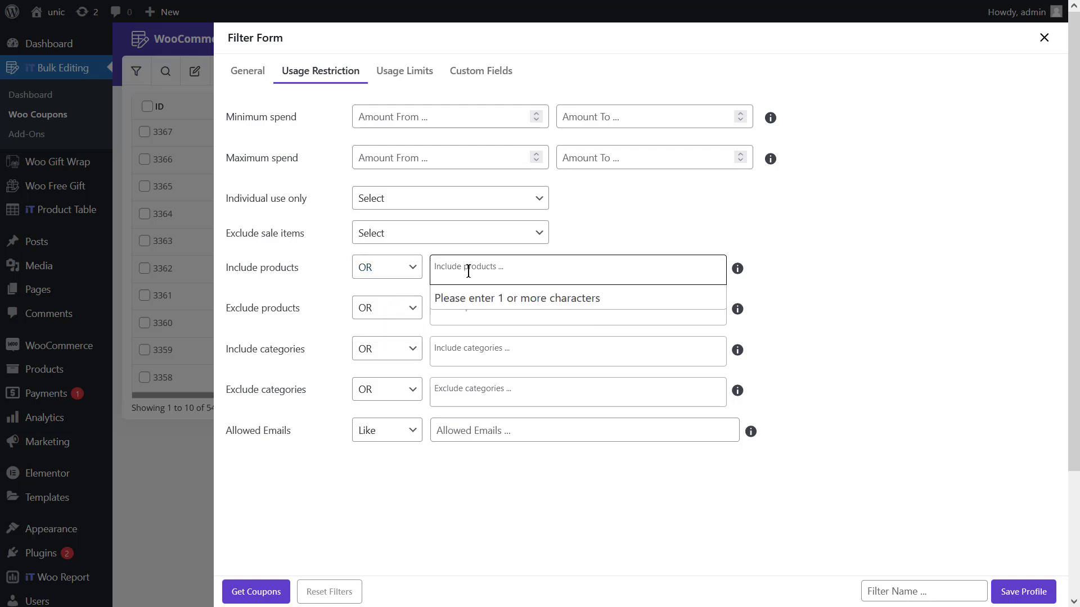
text(new)
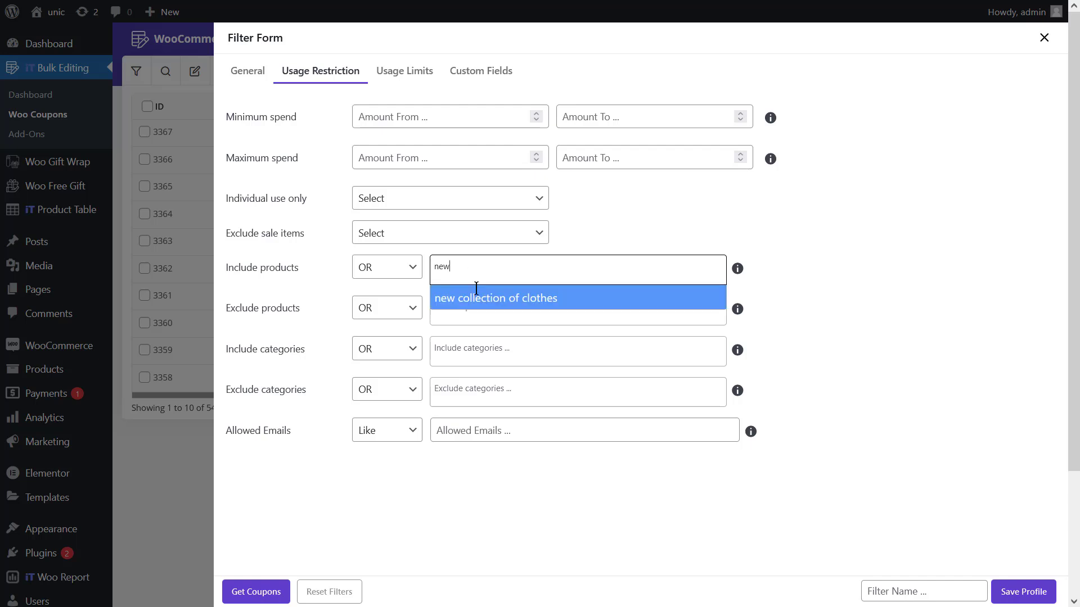
click(486, 306)
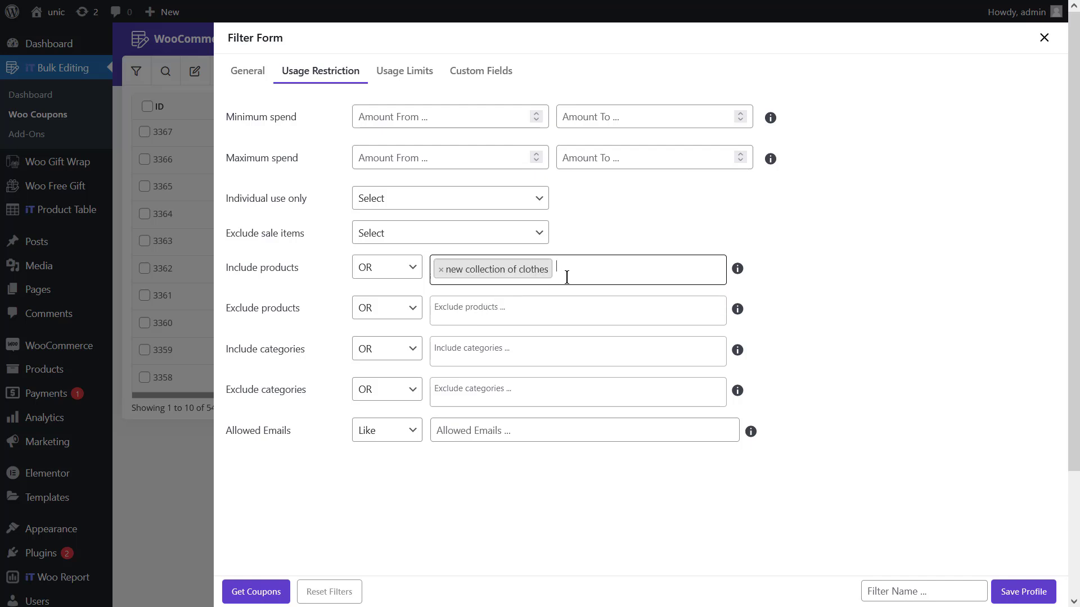
text(hoo)
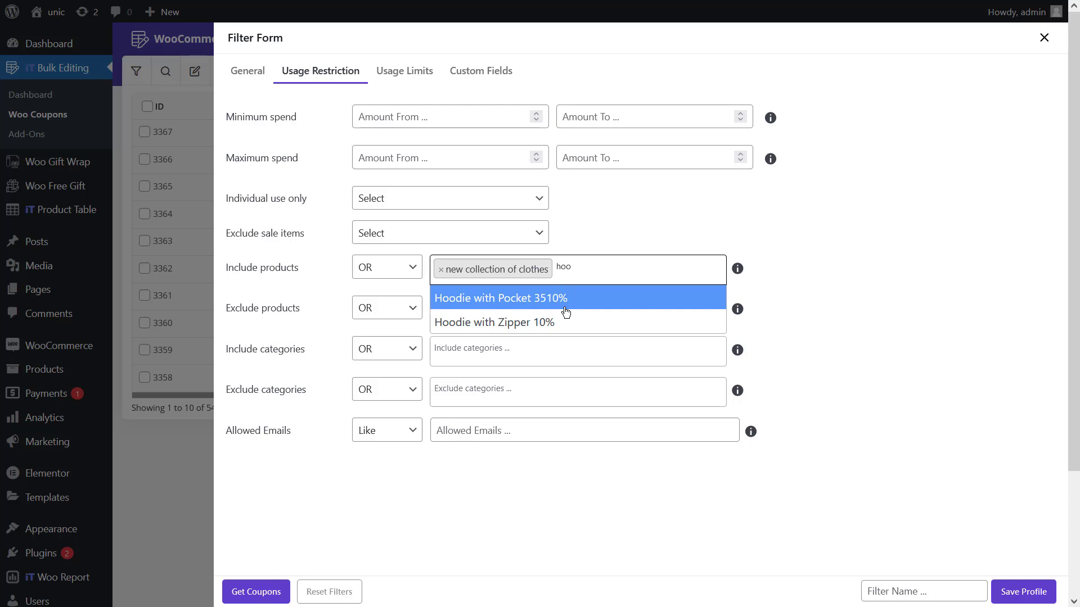
click(560, 328)
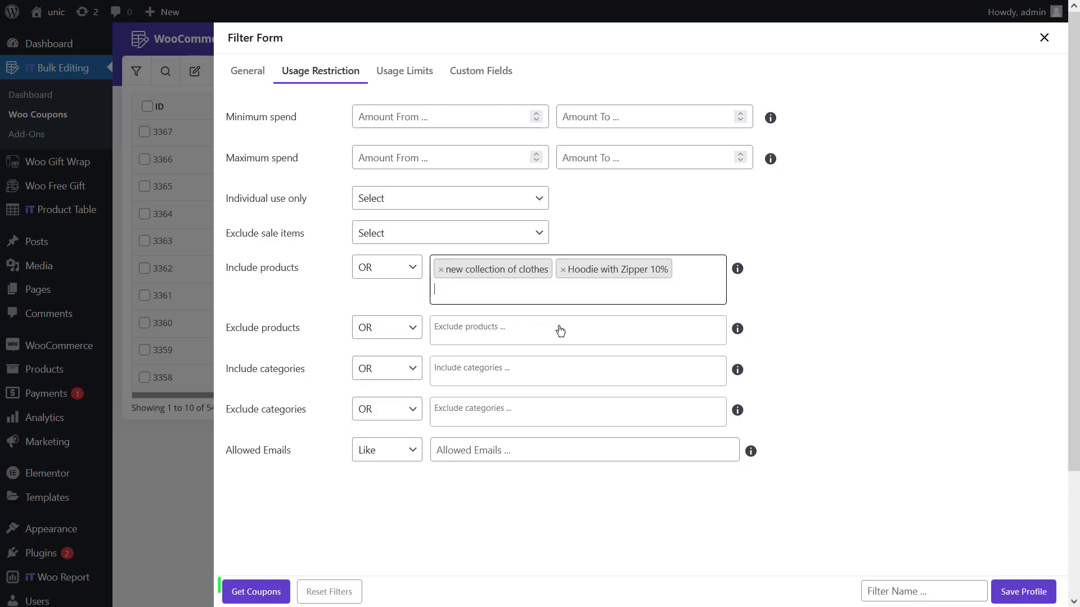
click(246, 590)
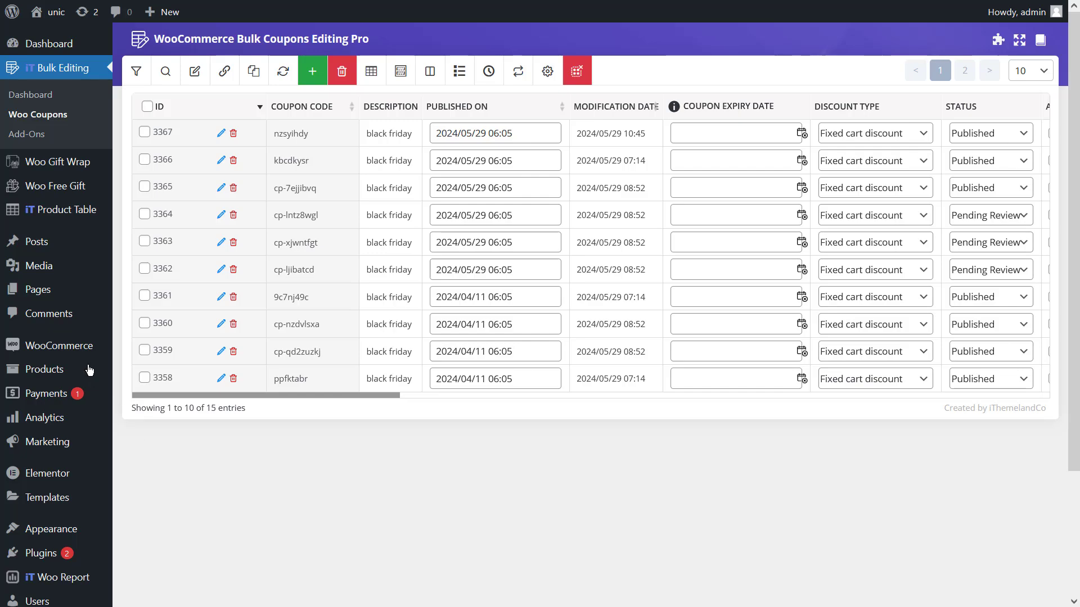
Add the Coupon amount column to the coupons table through the column profile.
click(371, 70)
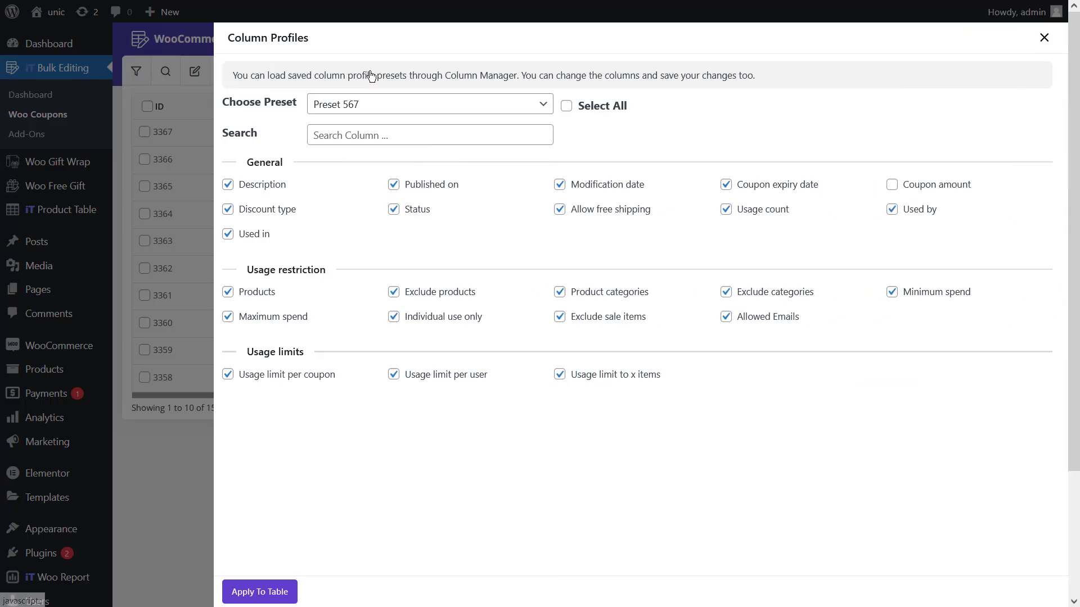
click(892, 185)
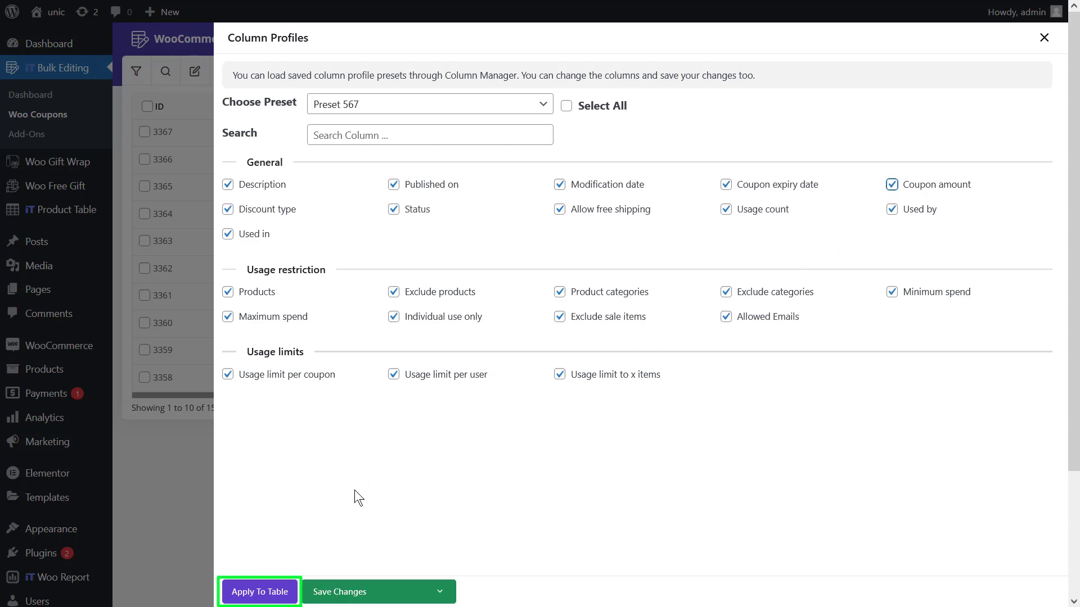
click(261, 593)
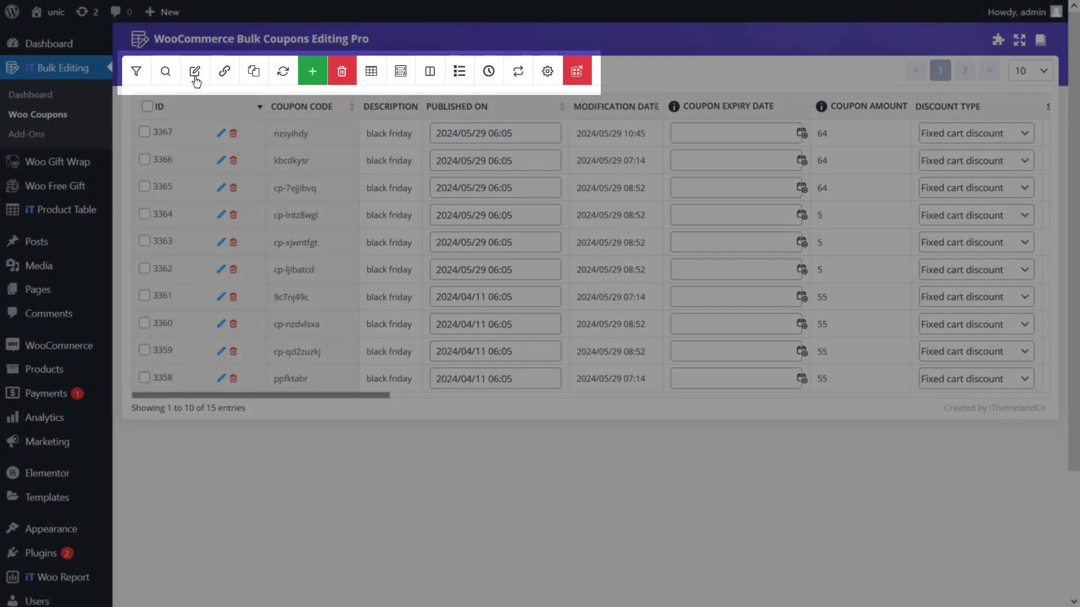
Examine the operations offered for Coupon Amount in the bulk edit form, and close the form without changes.
click(196, 79)
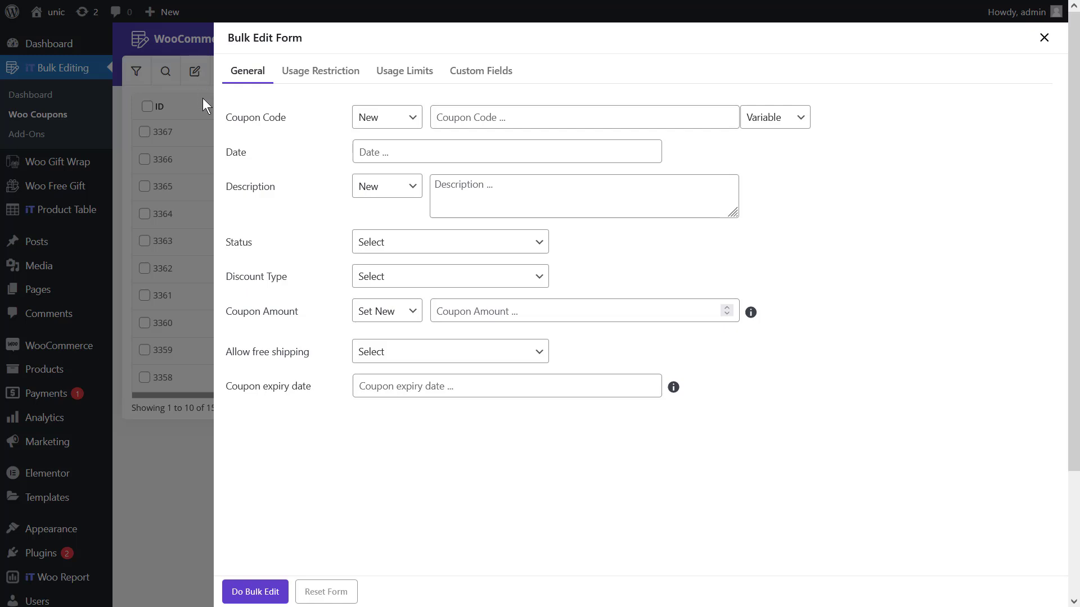
click(366, 313)
click(379, 312)
click(481, 305)
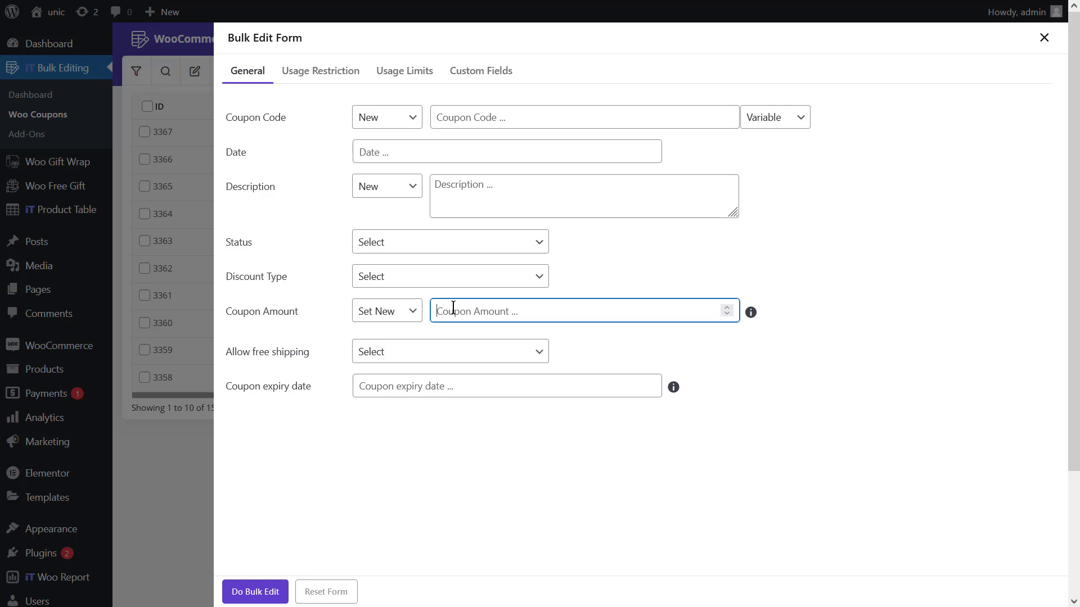
click(402, 314)
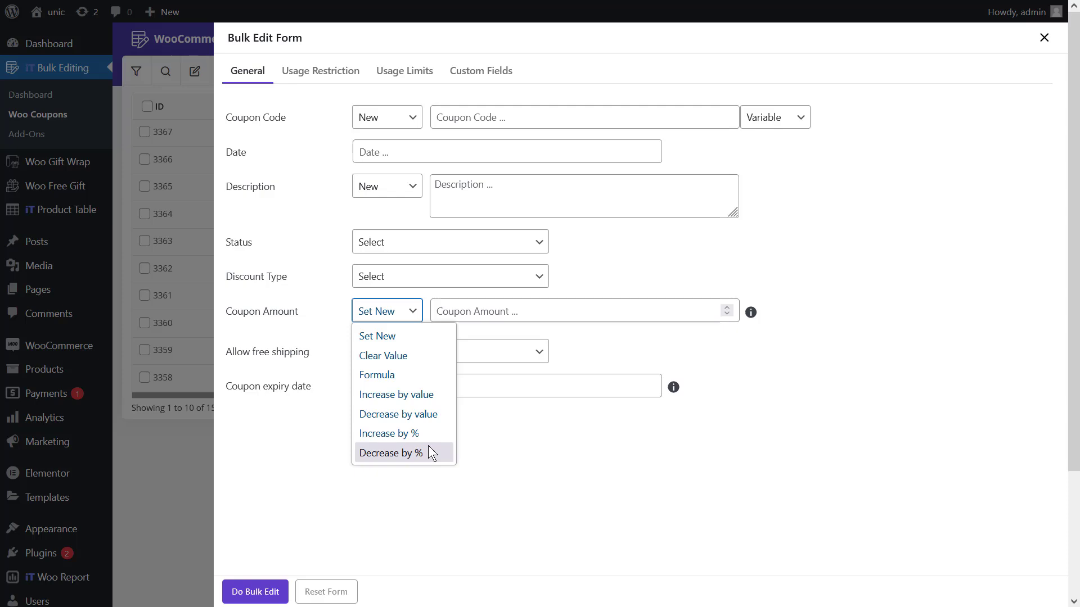
click(202, 237)
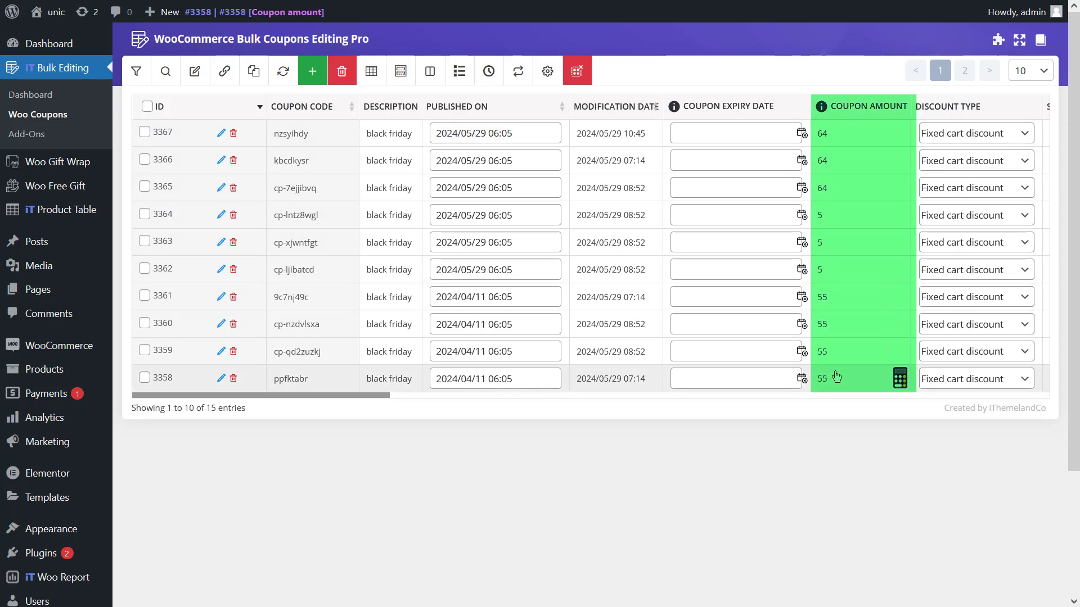
Bulk edit the filtered coupons to increase their coupon amount by value 5.
click(197, 72)
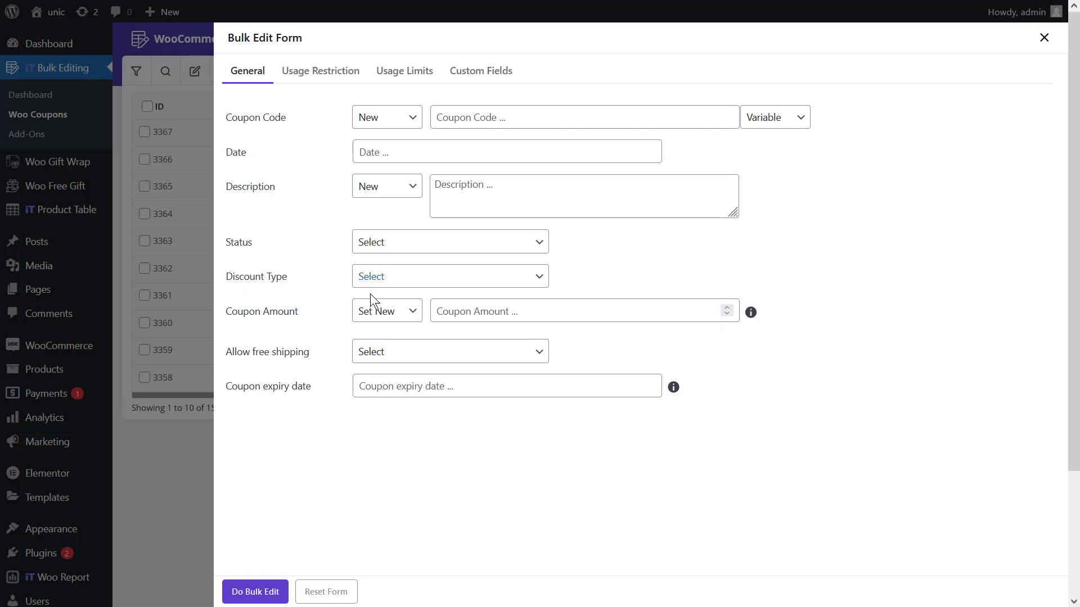
click(398, 314)
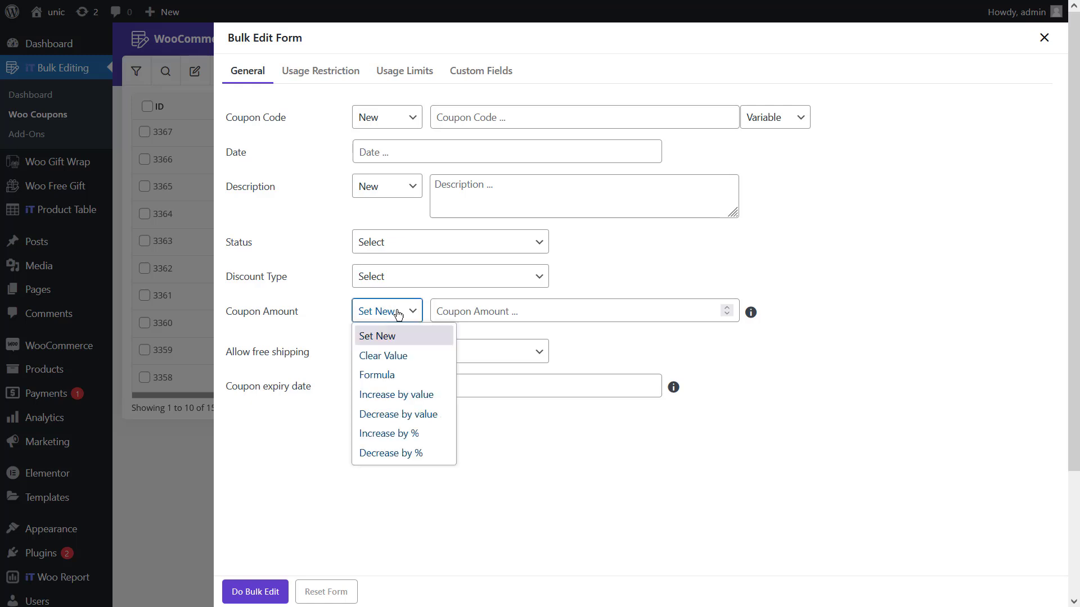
click(418, 393)
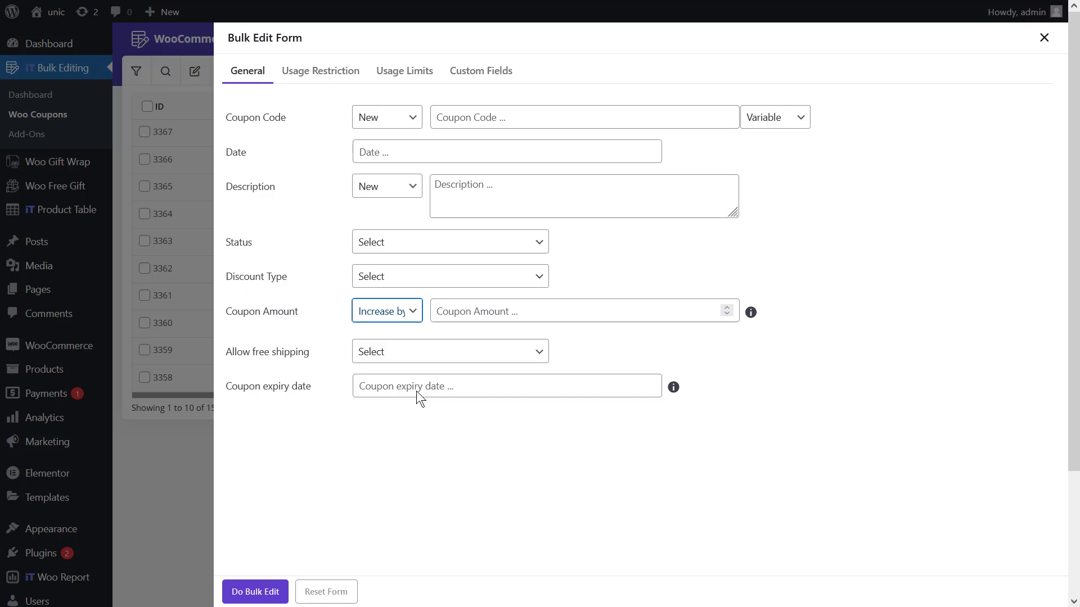
click(467, 309)
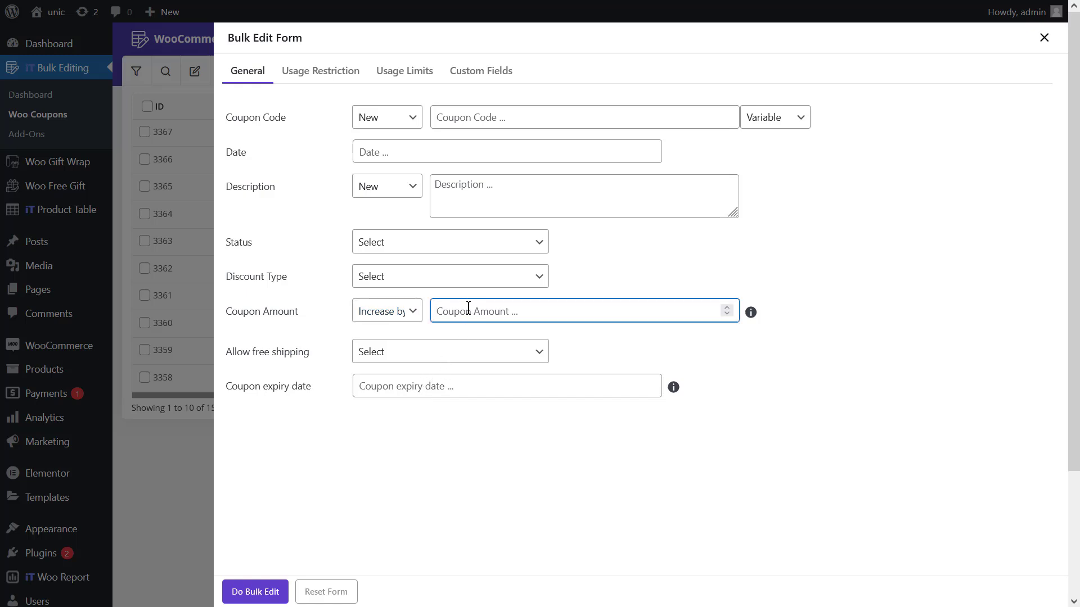
text(5)
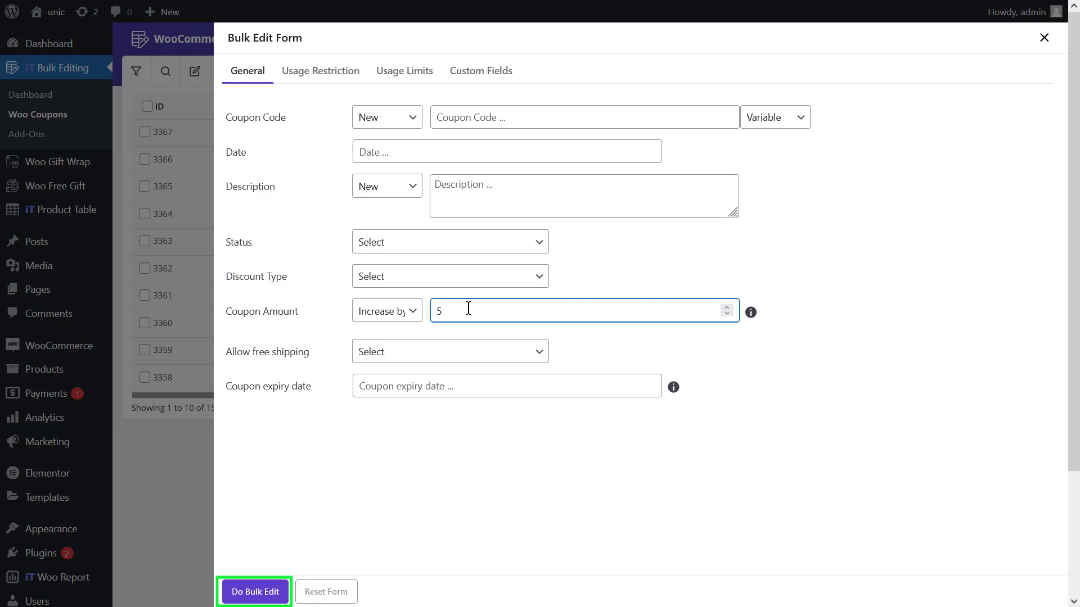
click(271, 591)
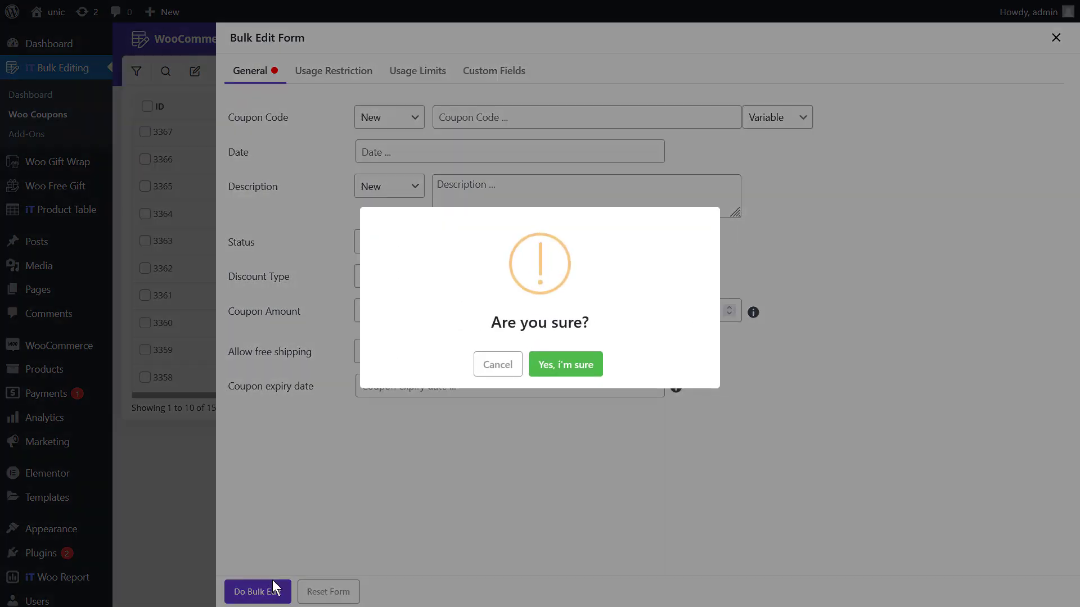
click(565, 365)
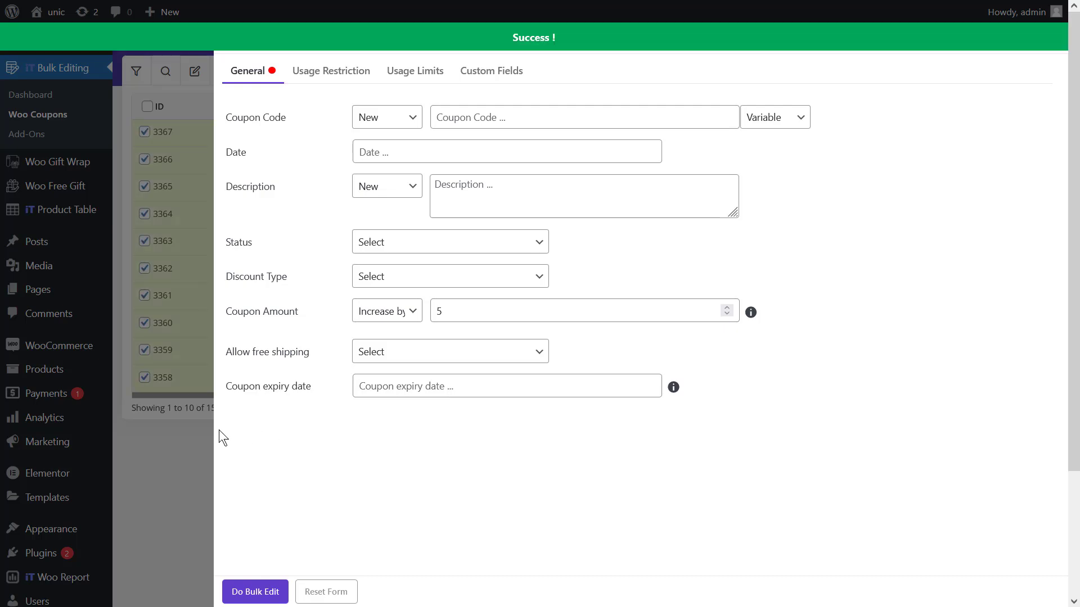
click(208, 430)
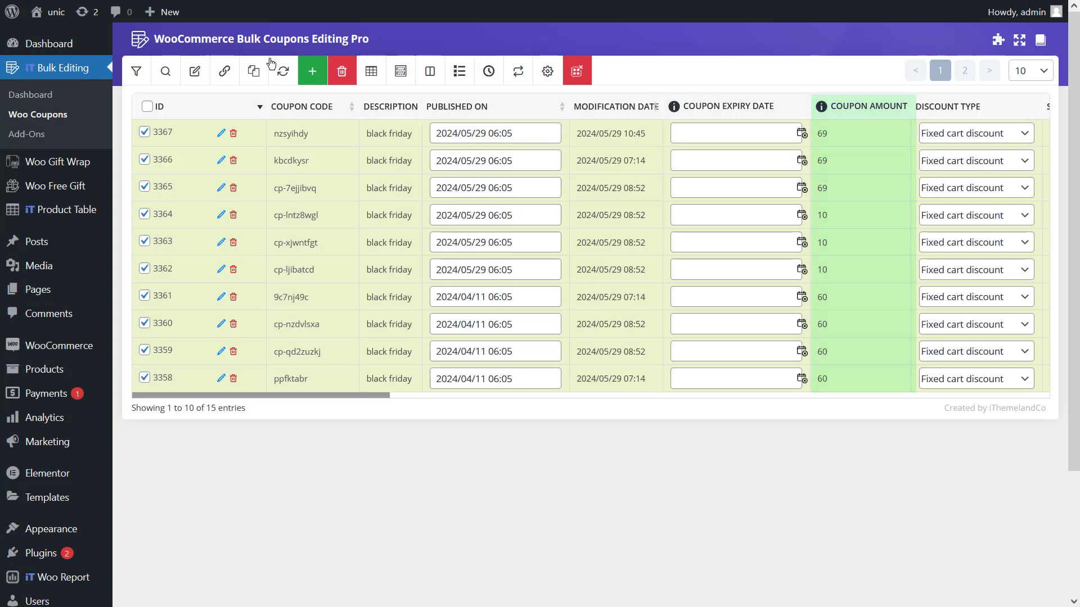
Bulk edit the selected coupons to decrease their coupon amount by value 5.
click(207, 75)
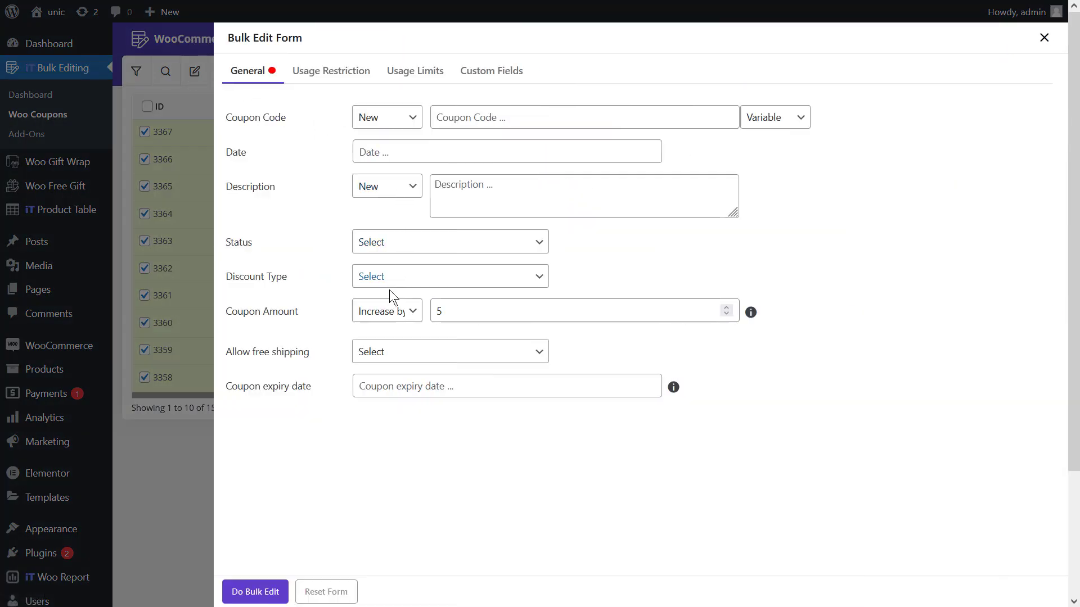
click(386, 310)
click(393, 414)
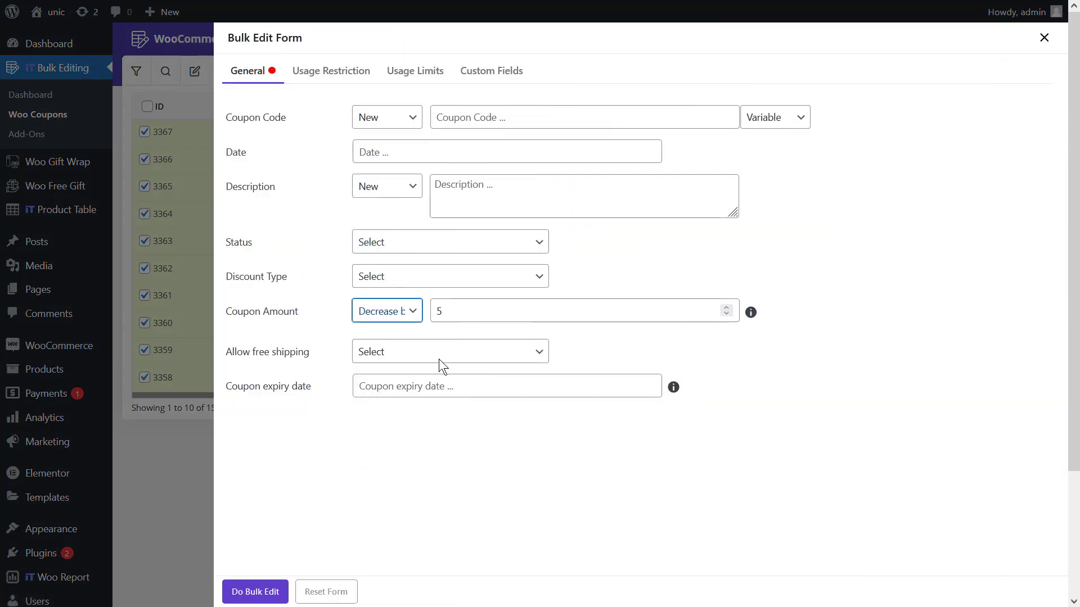
click(460, 313)
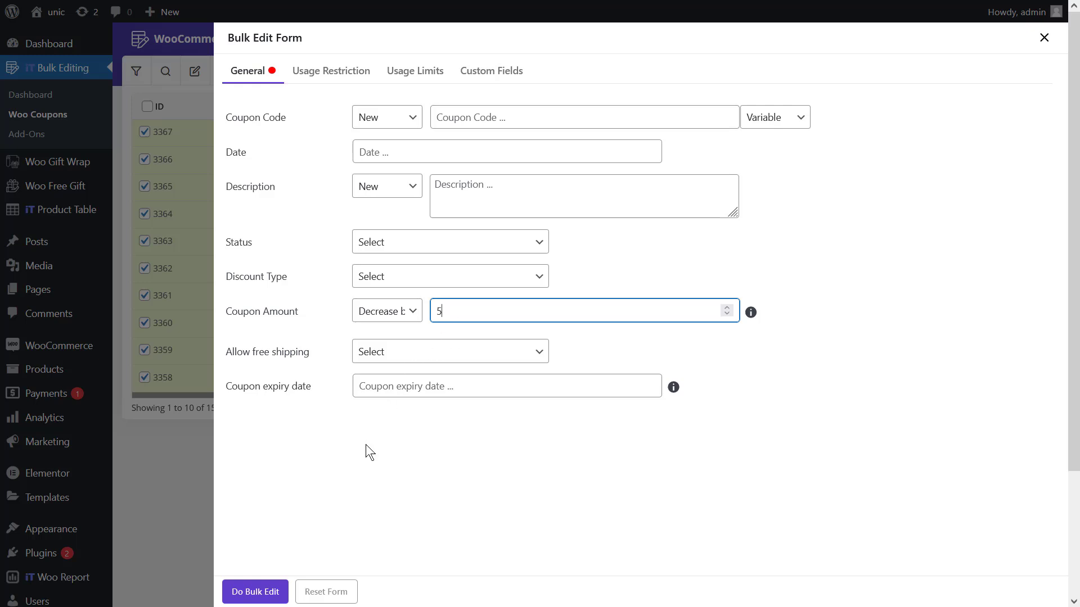
click(259, 590)
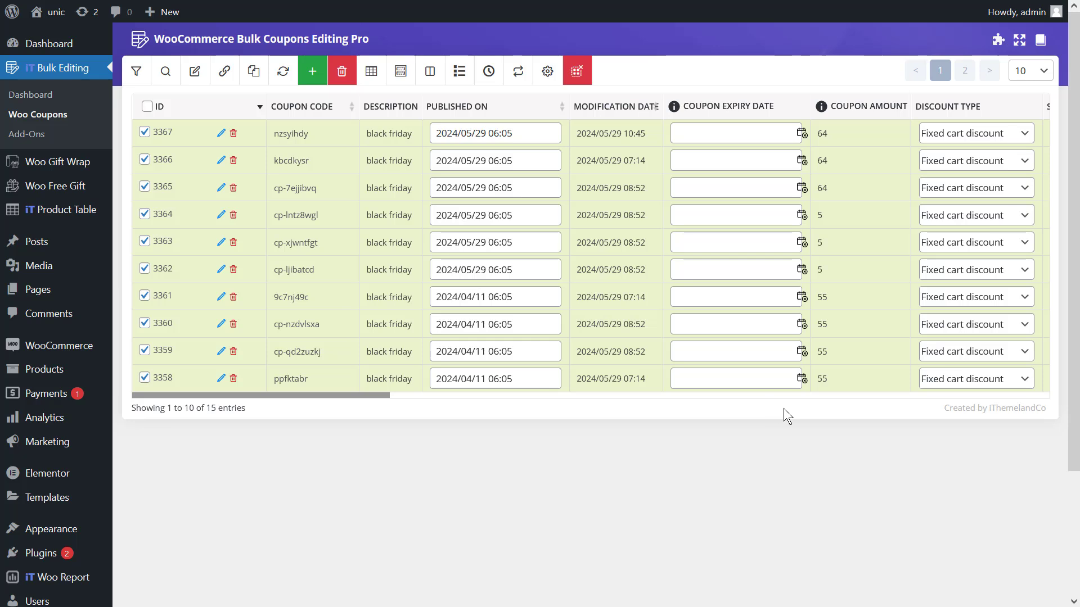
Bulk edit the selected coupons to increase their coupon amount by 10%, and return to the coupons table.
click(199, 80)
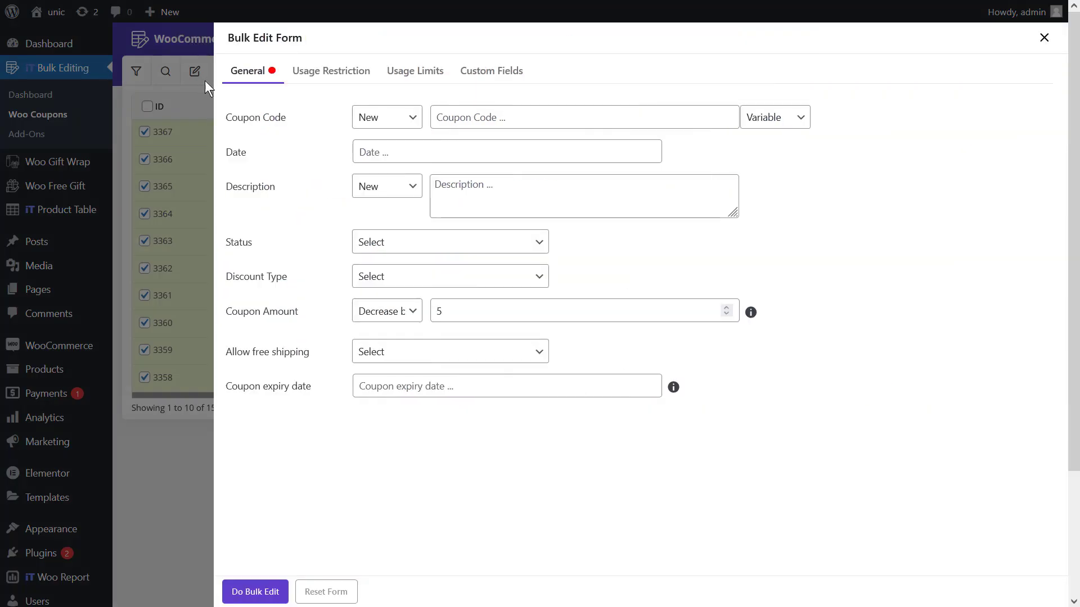
click(371, 312)
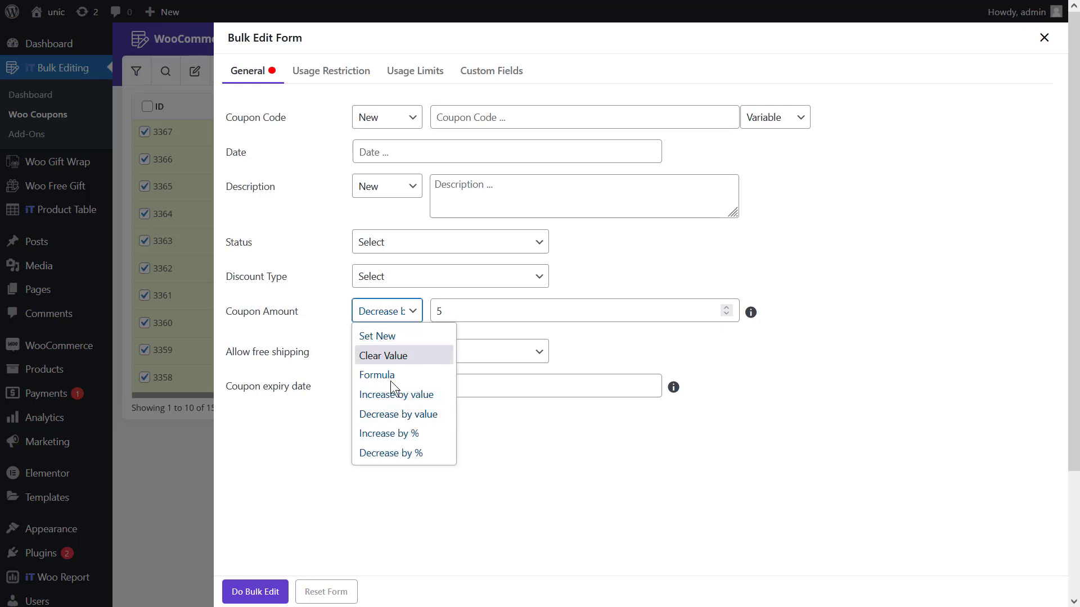
click(403, 434)
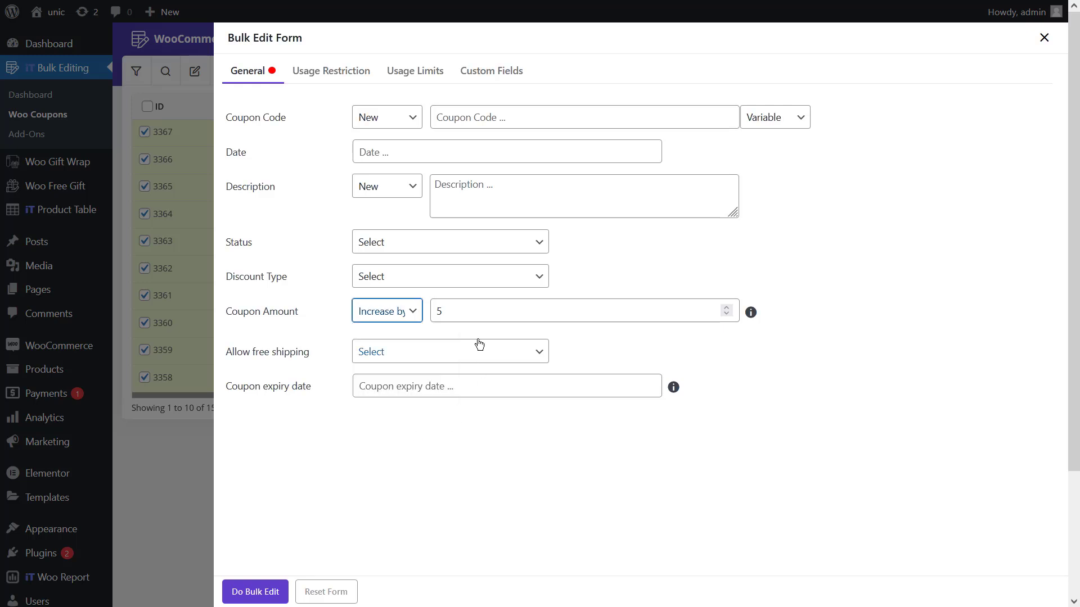
double_click(478, 317)
text(10)
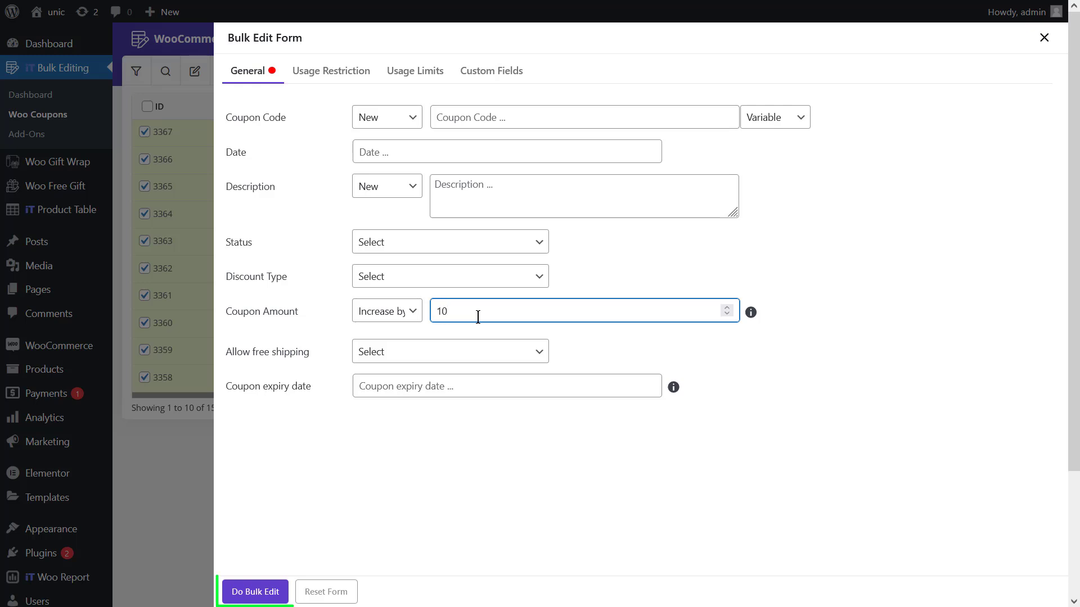
click(260, 592)
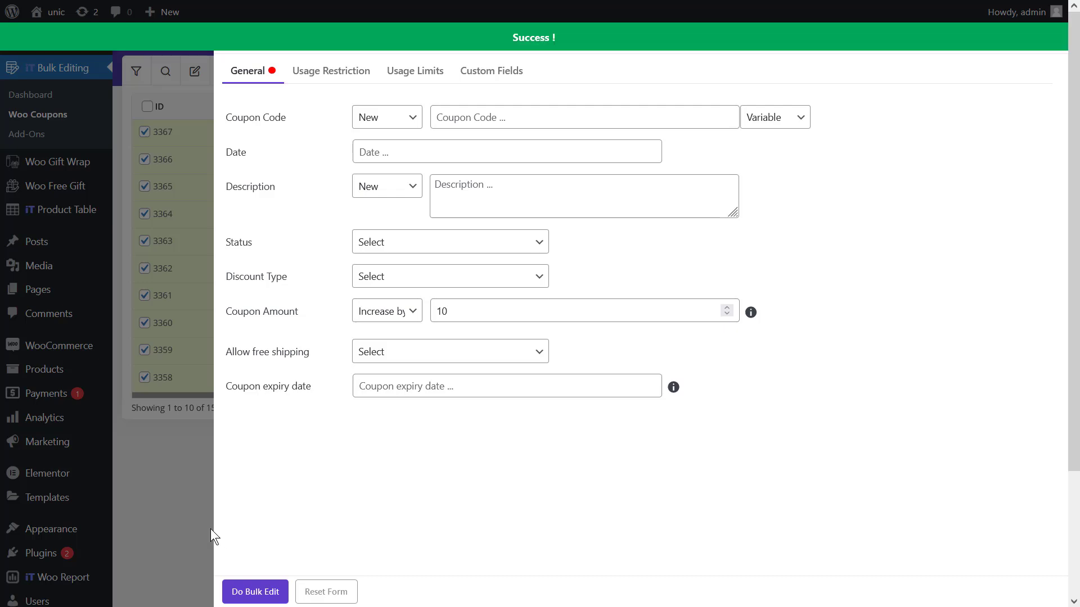
click(154, 460)
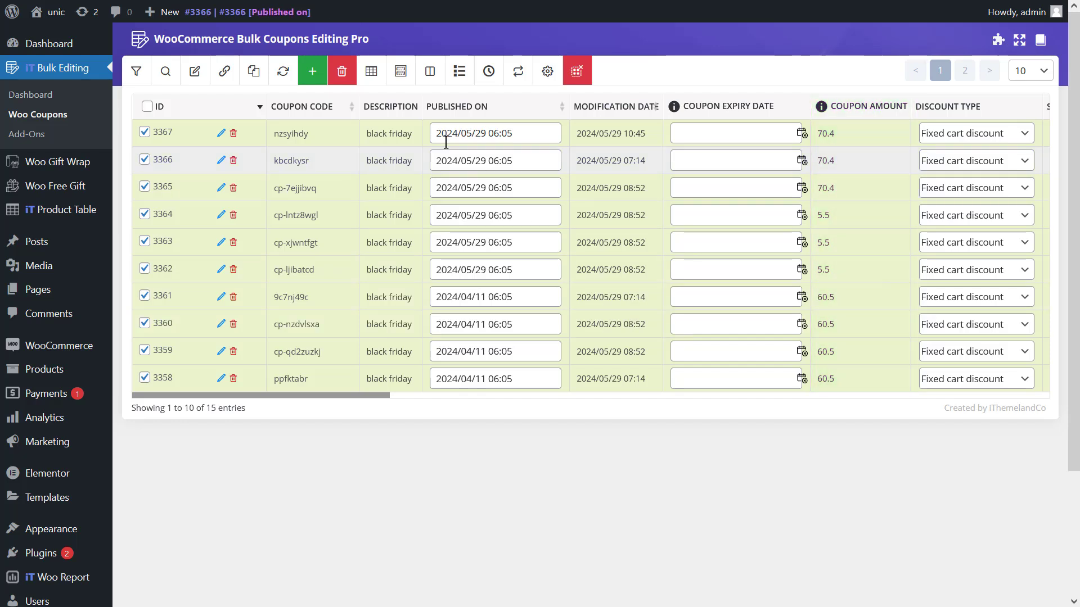
Bulk edit the selected coupons to decrease their coupon amount by 10%.
click(203, 73)
click(391, 310)
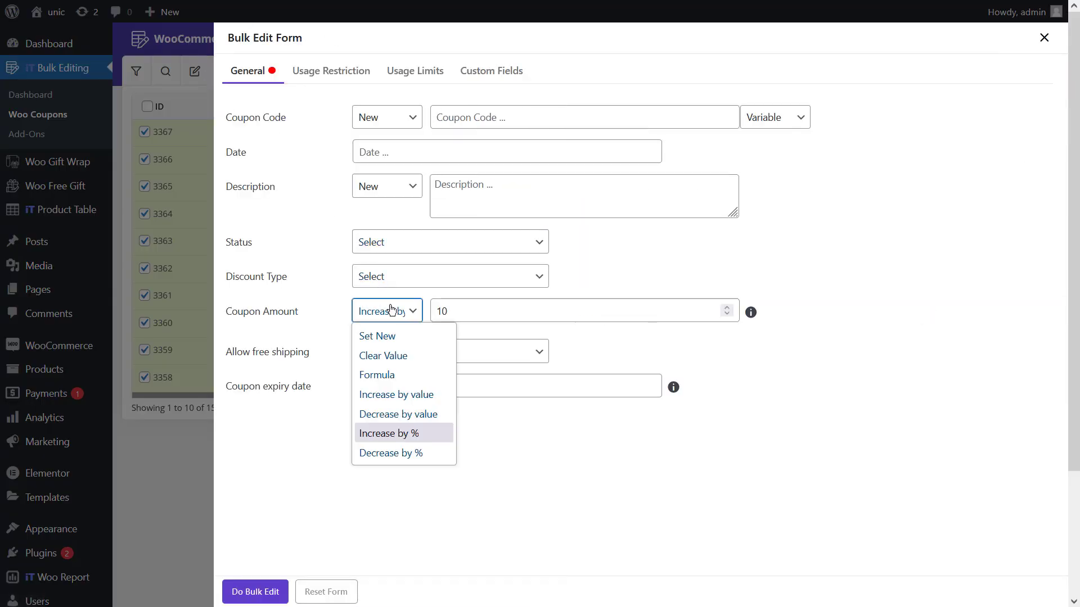
click(406, 452)
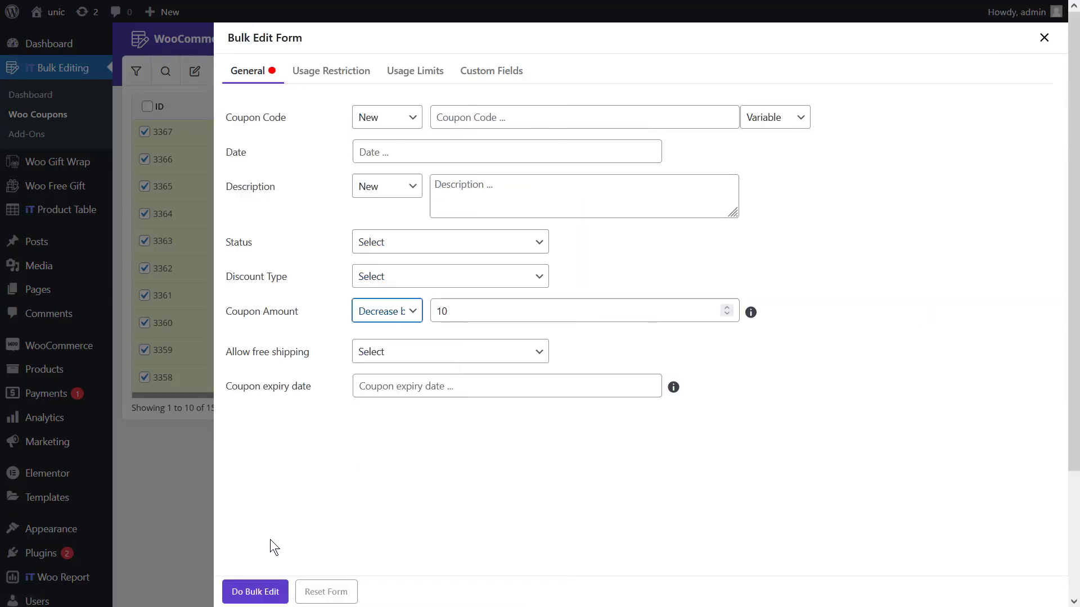
click(232, 592)
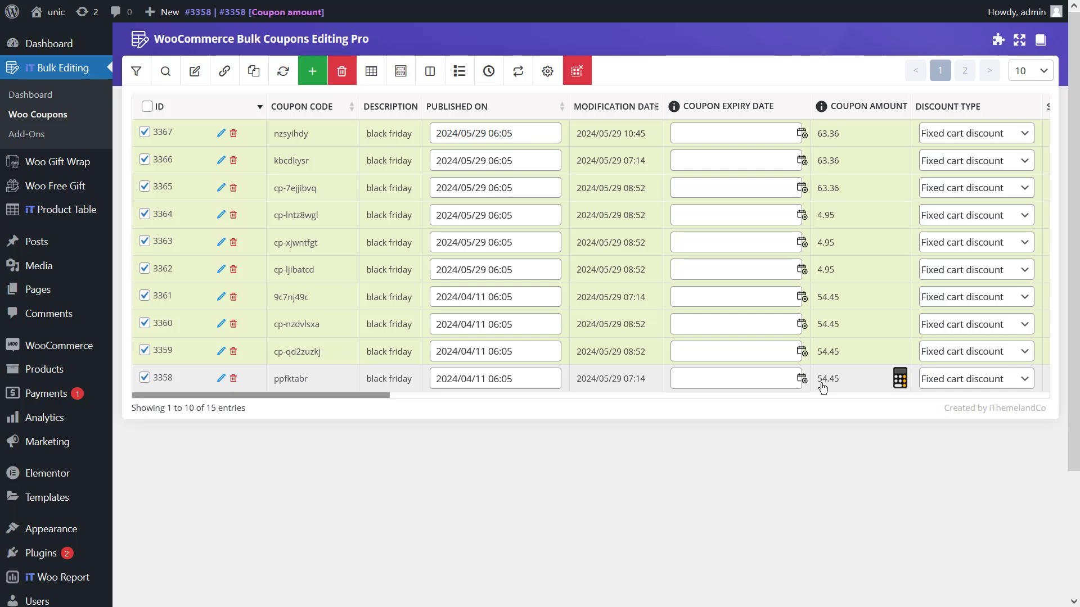
Bulk edit the selected coupons to recalculate their coupon amount with the formula (X+10)*50/100.
click(198, 68)
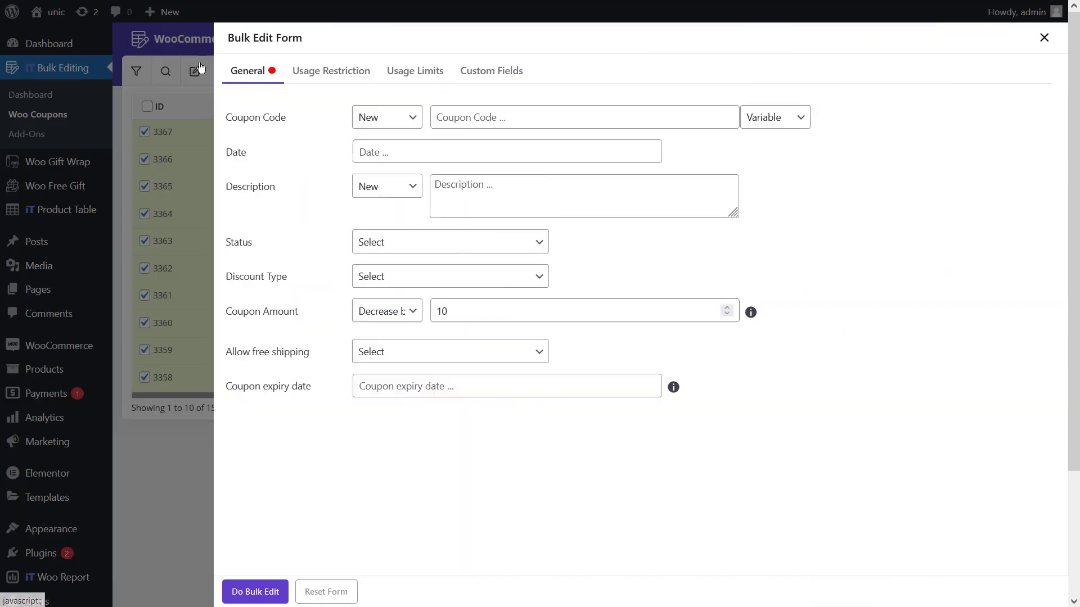
click(373, 319)
click(393, 376)
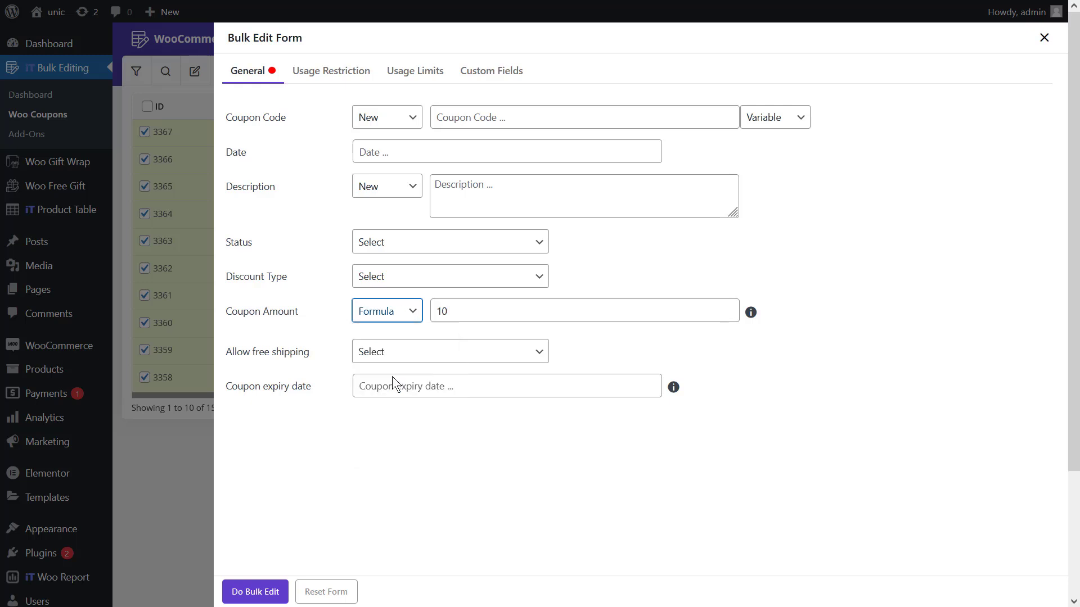
key(Tab)
text((X+10)
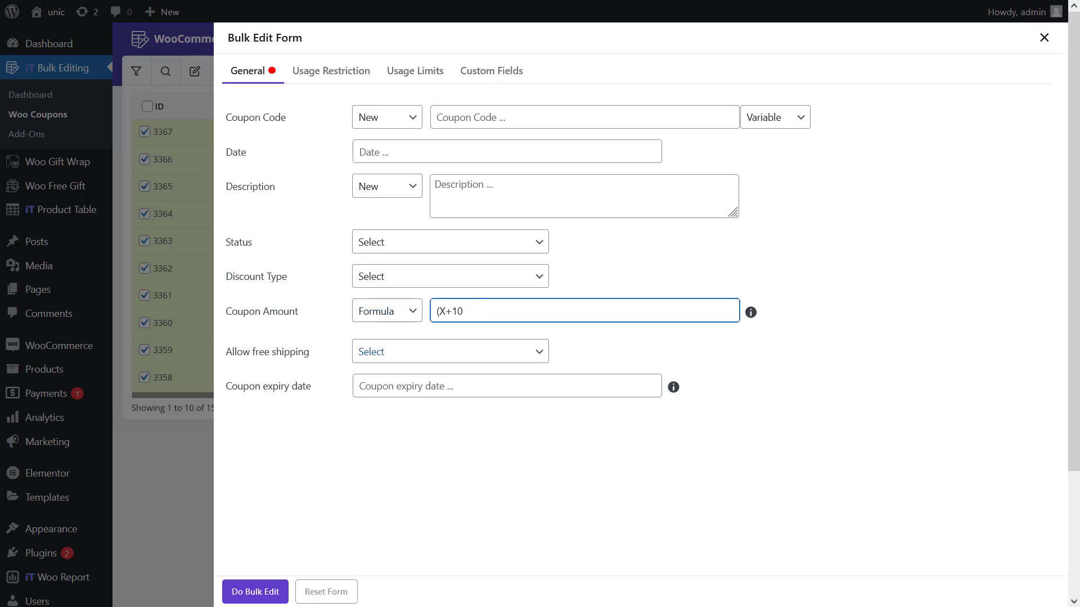
text()*50/100)
click(232, 602)
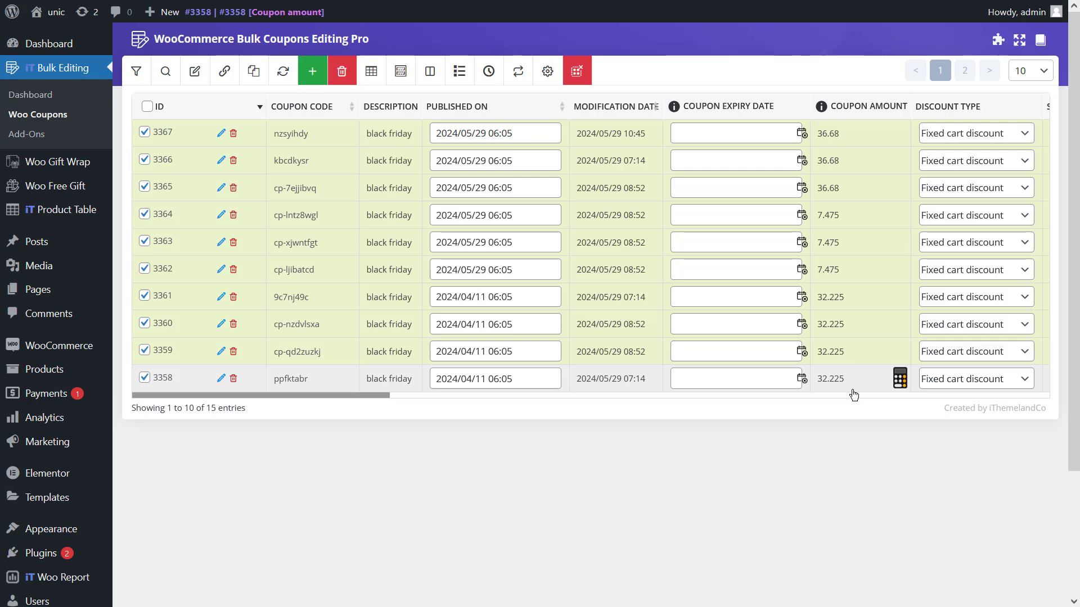
Bulk edit the selected coupons to clear their coupon amount value, and return to the coupons table.
click(199, 74)
click(412, 311)
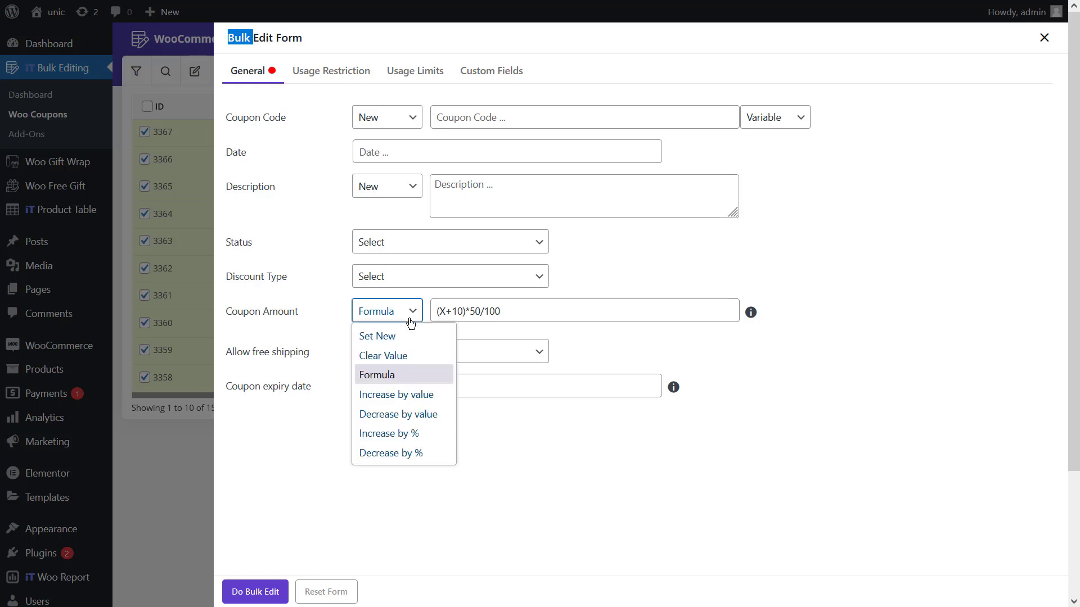
click(424, 352)
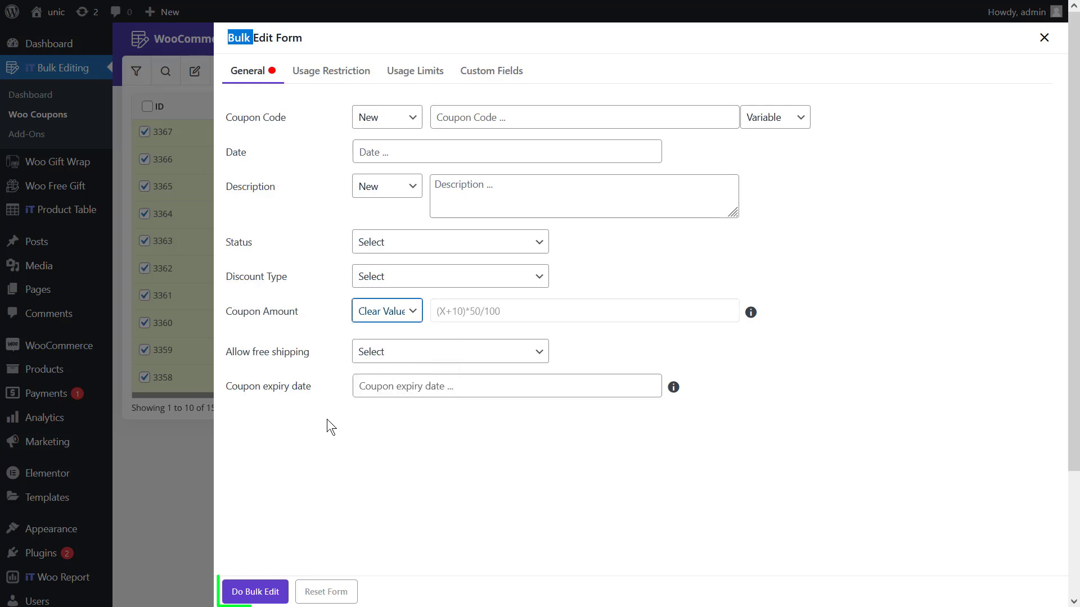
click(262, 591)
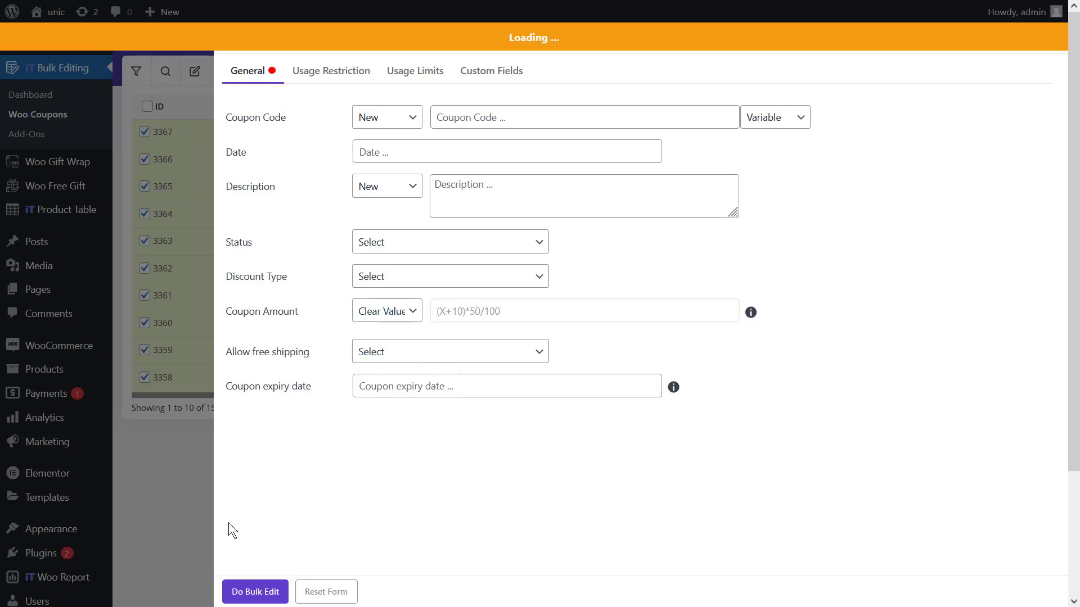
click(174, 458)
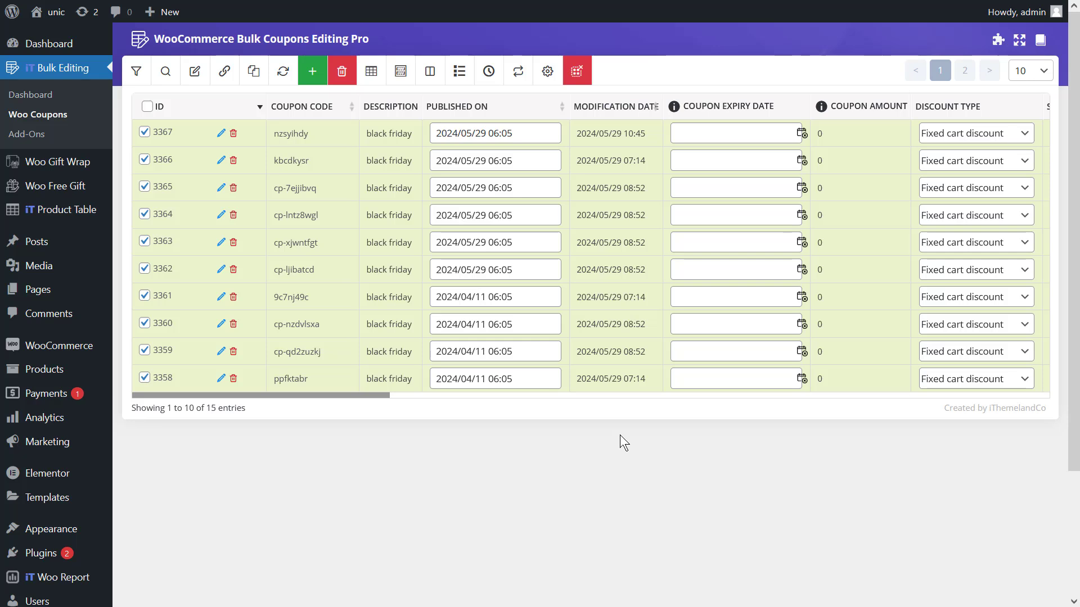
Bulk edit the selected coupons to set a new coupon amount of 60.
click(189, 70)
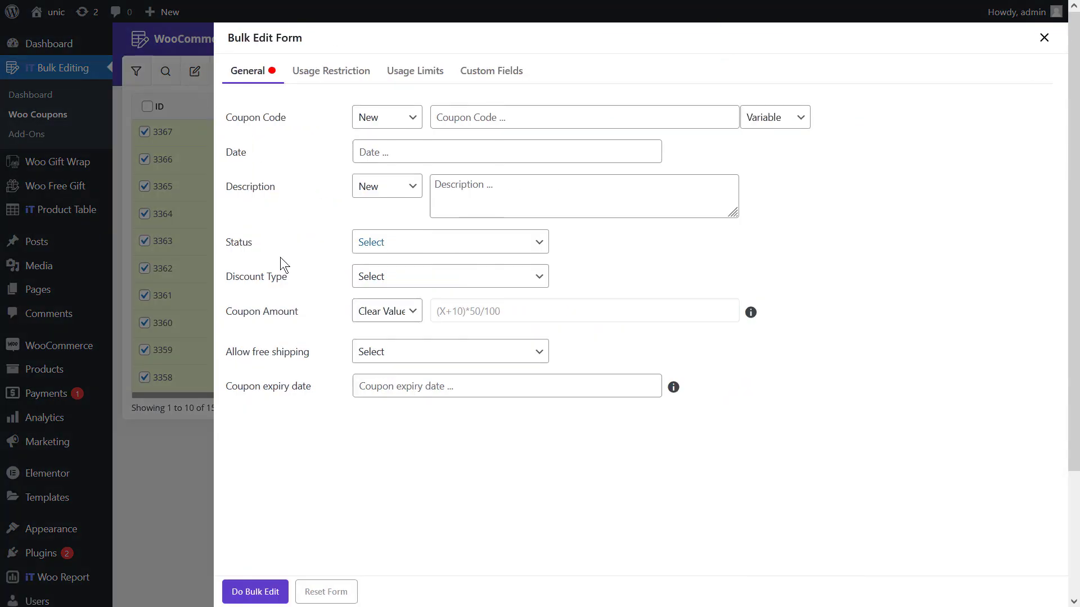
click(379, 313)
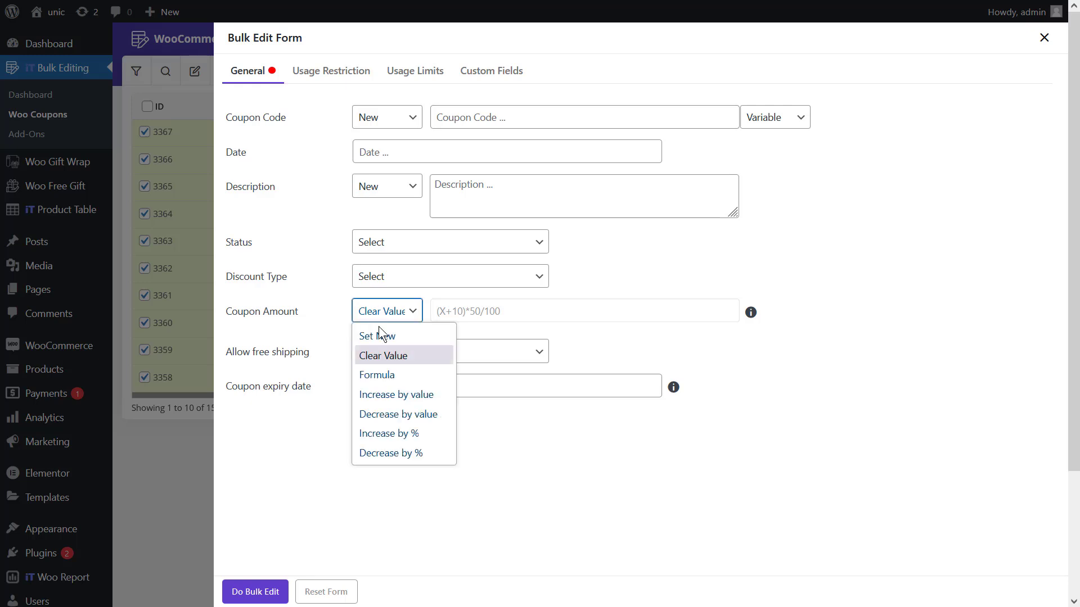
click(391, 337)
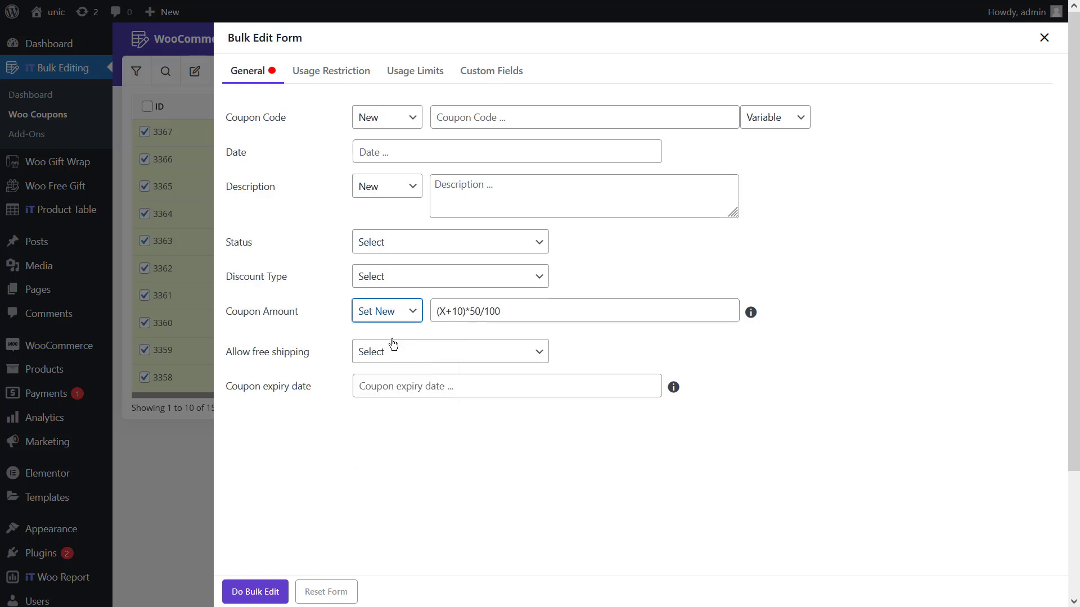
triple_click(516, 313)
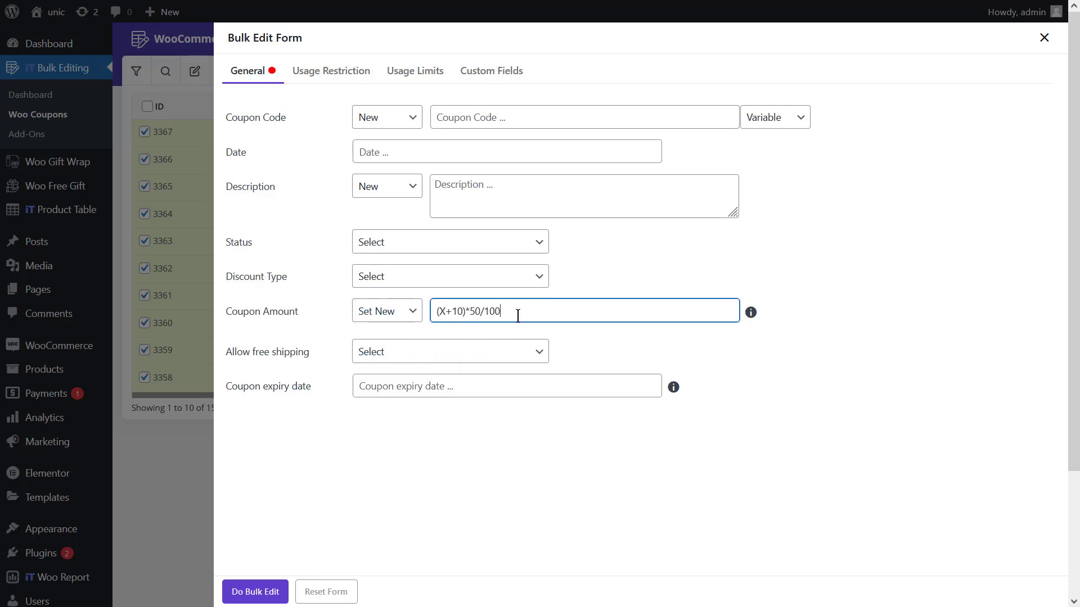
text(60)
click(256, 592)
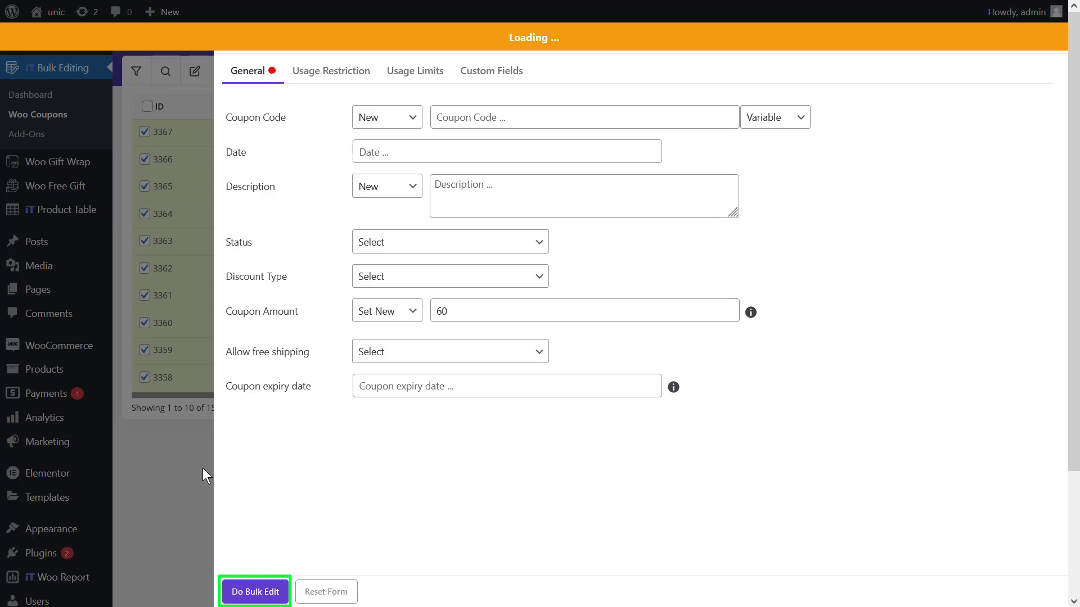